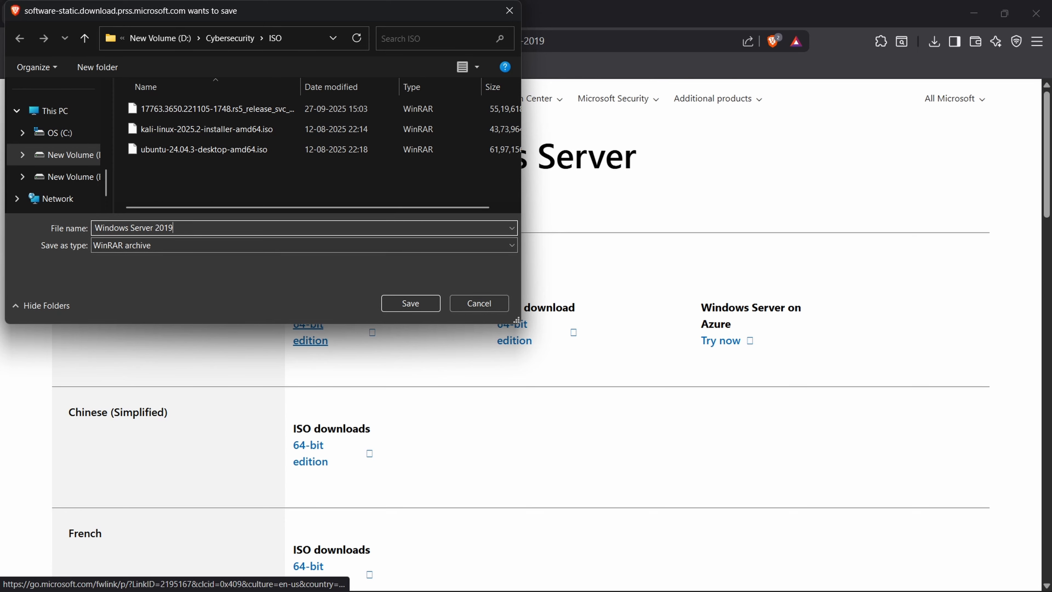
- Save the Windows Server 2019 ISO download and locate the WS2019.iso file in its folder
key("Return")
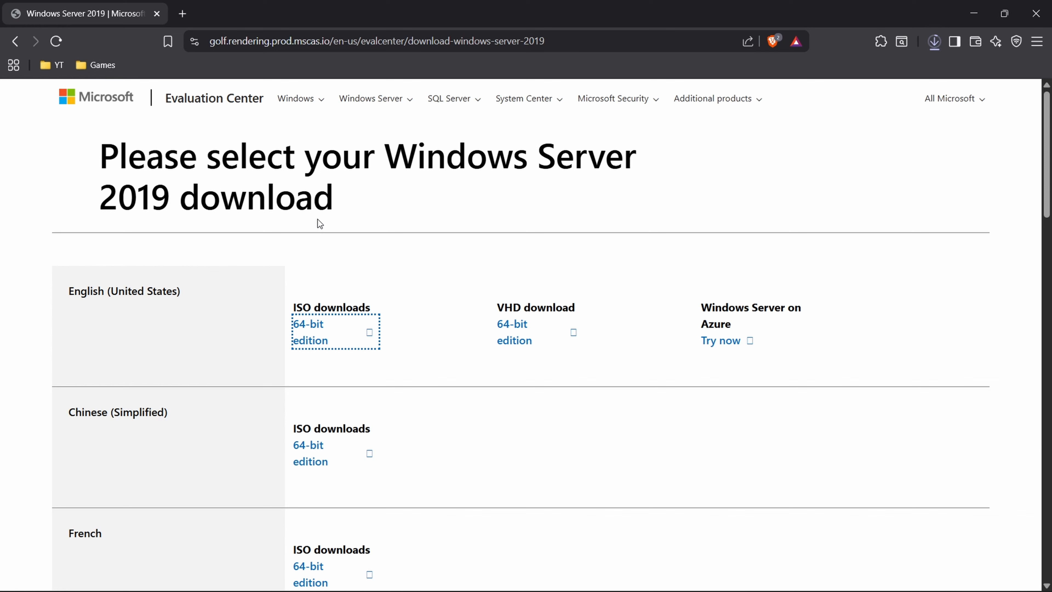
left_click(936, 45)
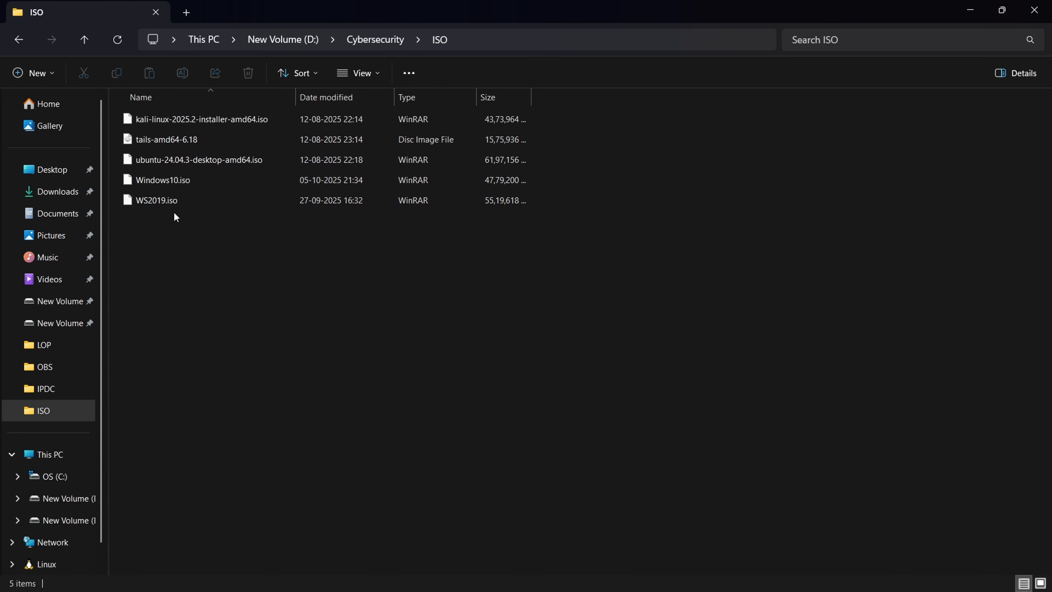
left_click(157, 203)
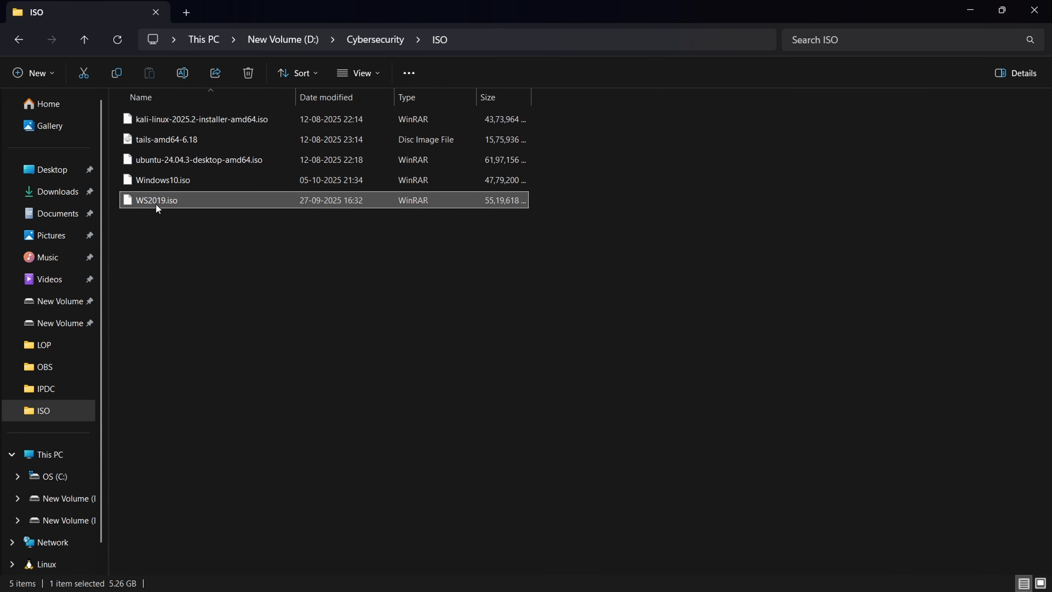
- Switch to VirtualBox and start a new virtual machine named WS2019
key("alt+Tab")
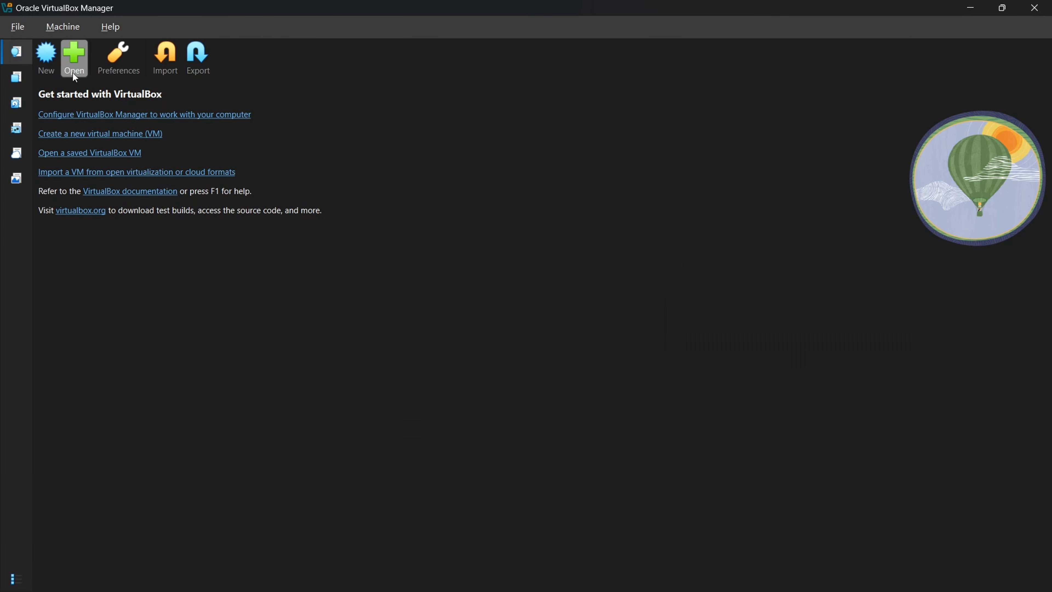
left_click(47, 58)
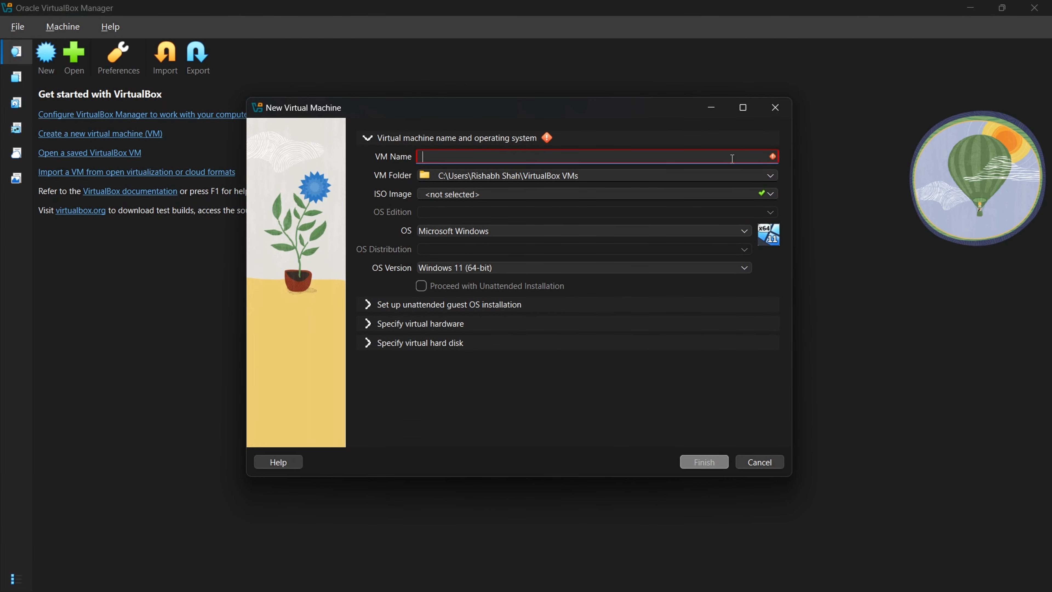
type("WS2019")
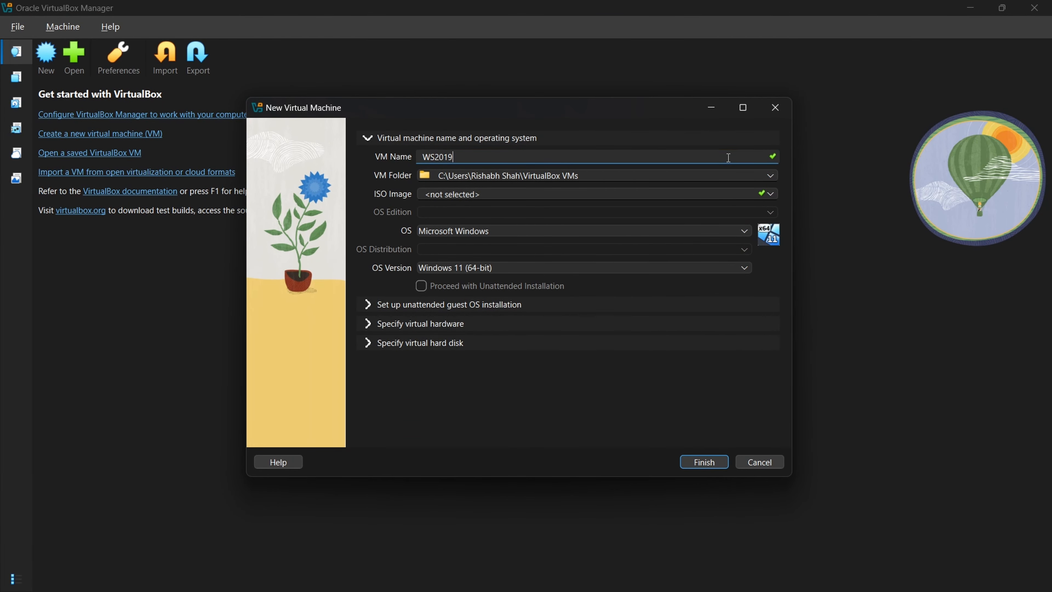
- Set the VM folder to the Virtual Machines folder on drive E
left_click(769, 177)
left_click(510, 202)
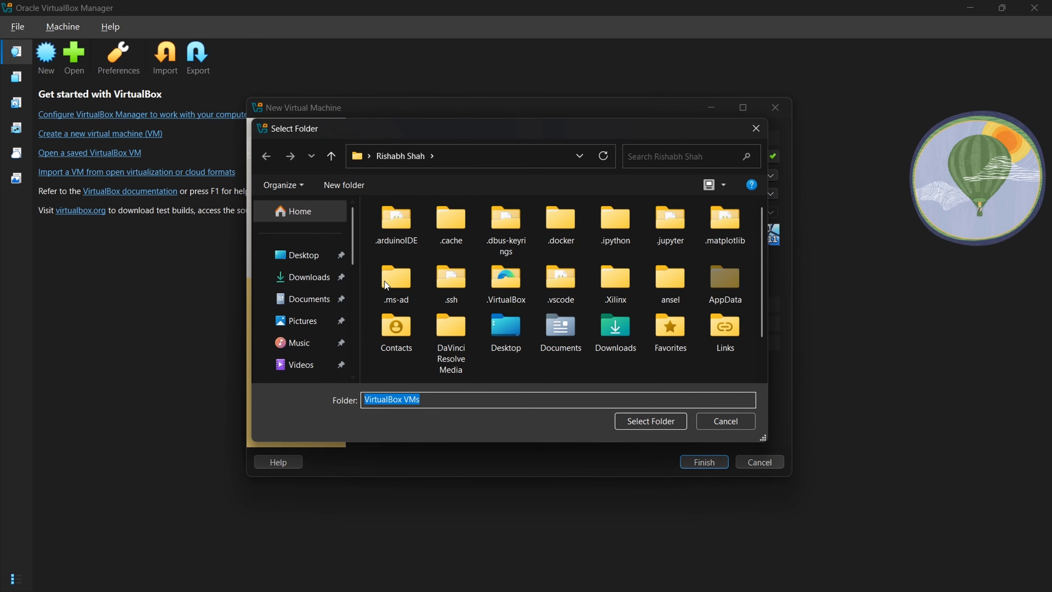
scroll(313, 296, "down", 2)
left_click(327, 294)
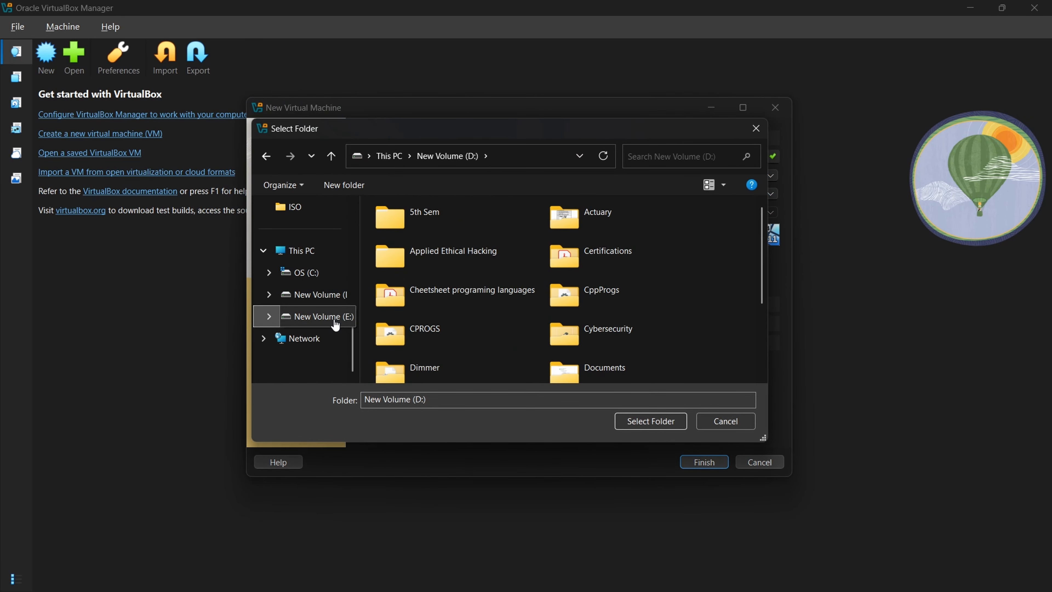
left_click(331, 316)
left_click(395, 267)
left_click(651, 421)
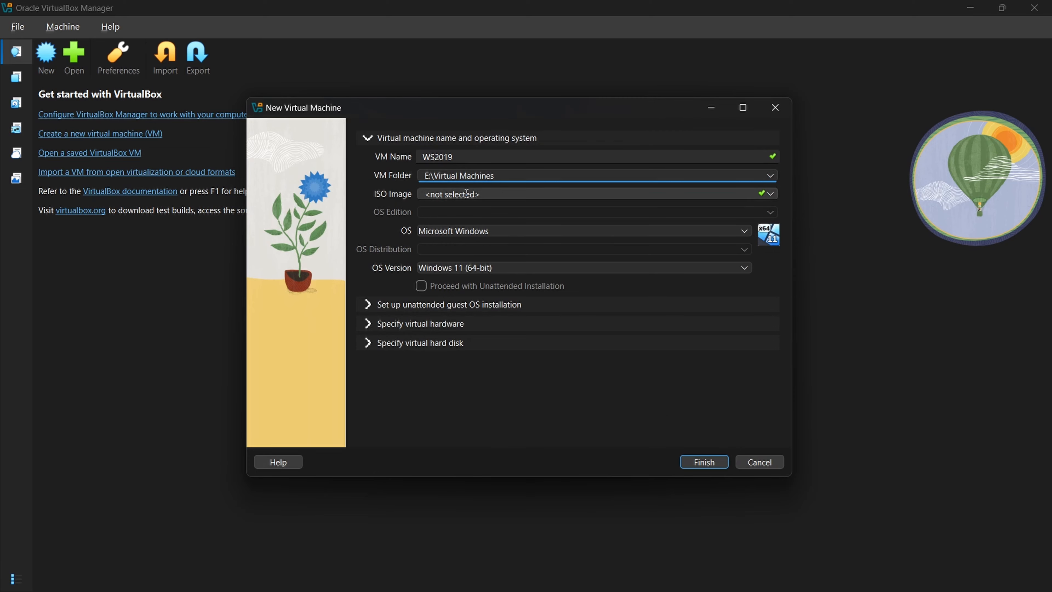
- Select D:\Cybersecurity\ISO\WS2019.iso as the ISO image
left_click(487, 193)
left_click(771, 194)
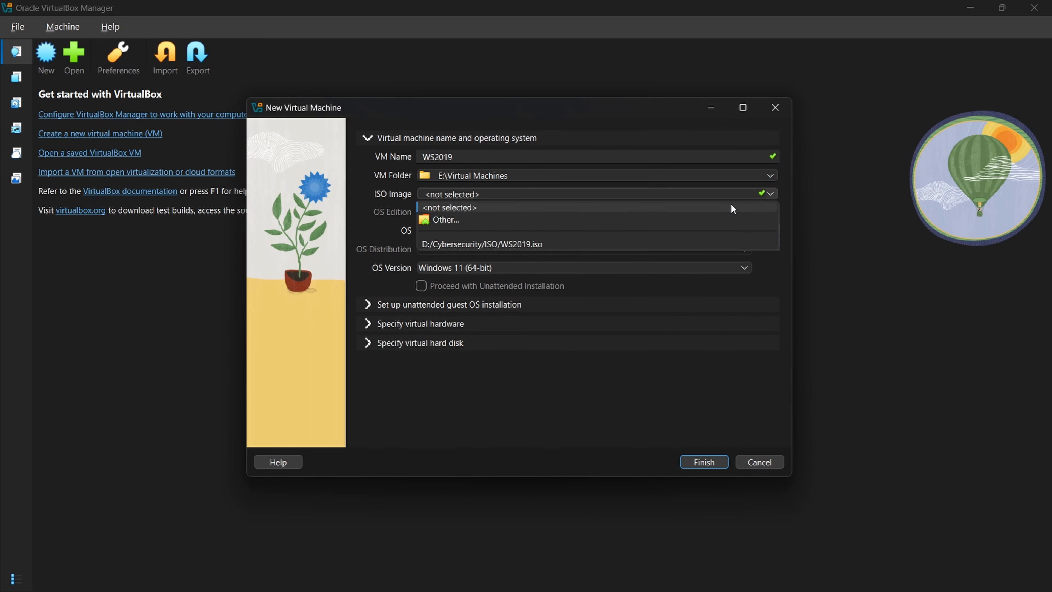
left_click(476, 220)
left_click(417, 292)
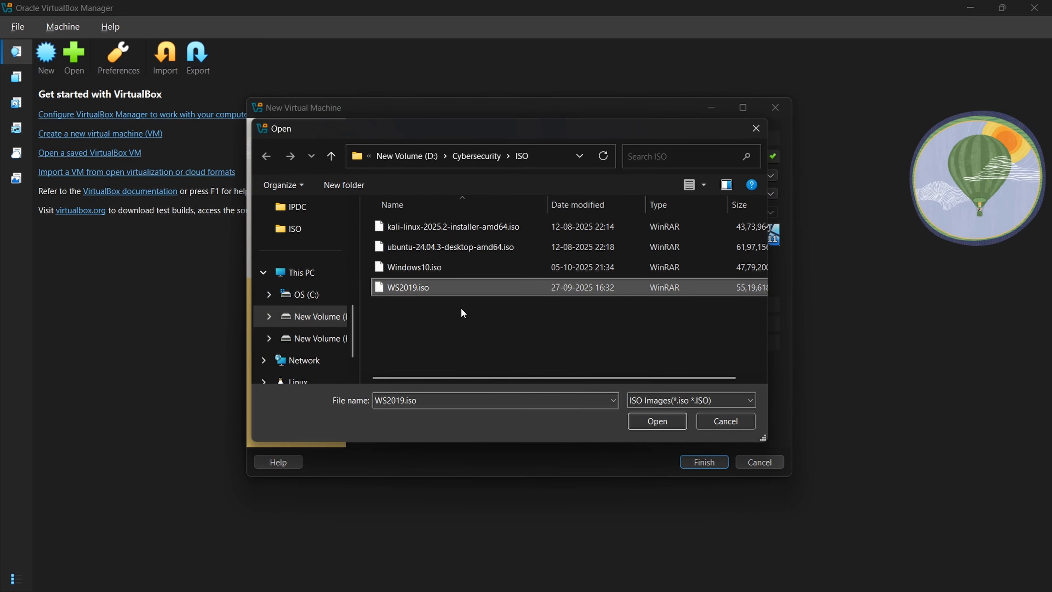
left_click(646, 424)
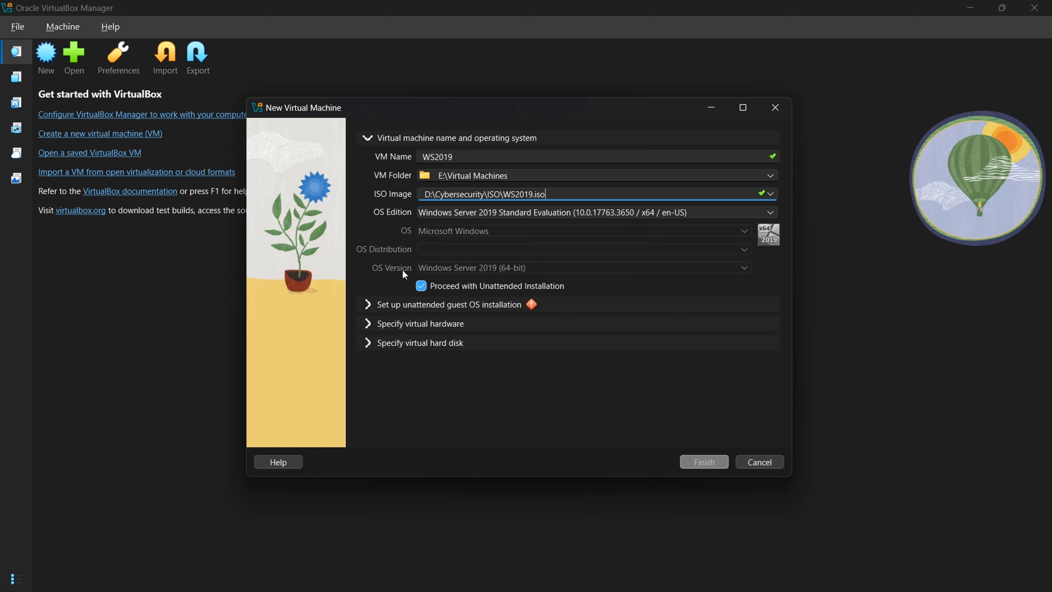
- Disable Proceed with Unattended Installation and finish creating the virtual machine
left_click(421, 286)
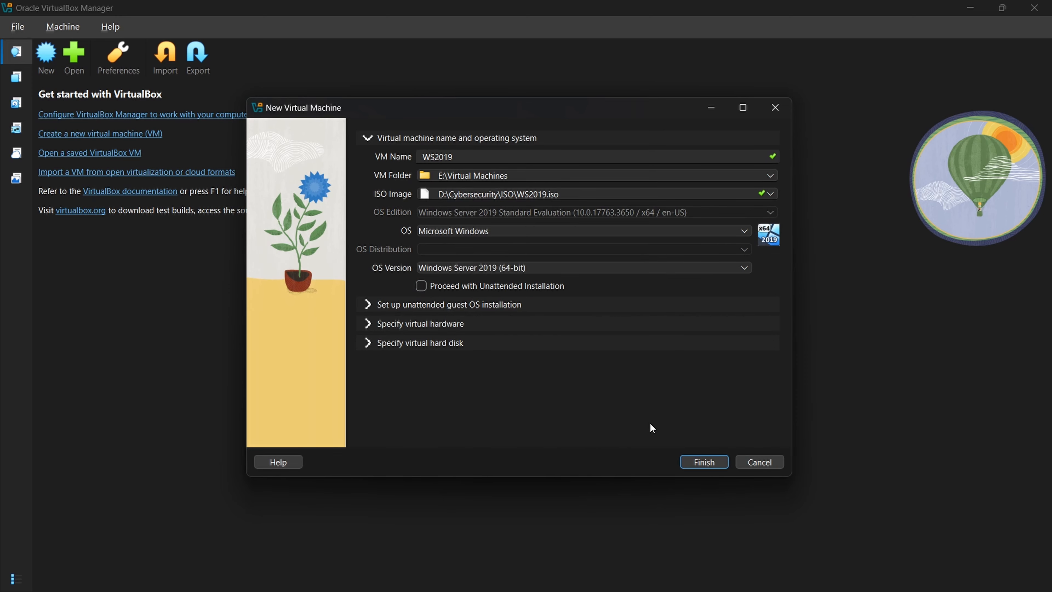
left_click(706, 460)
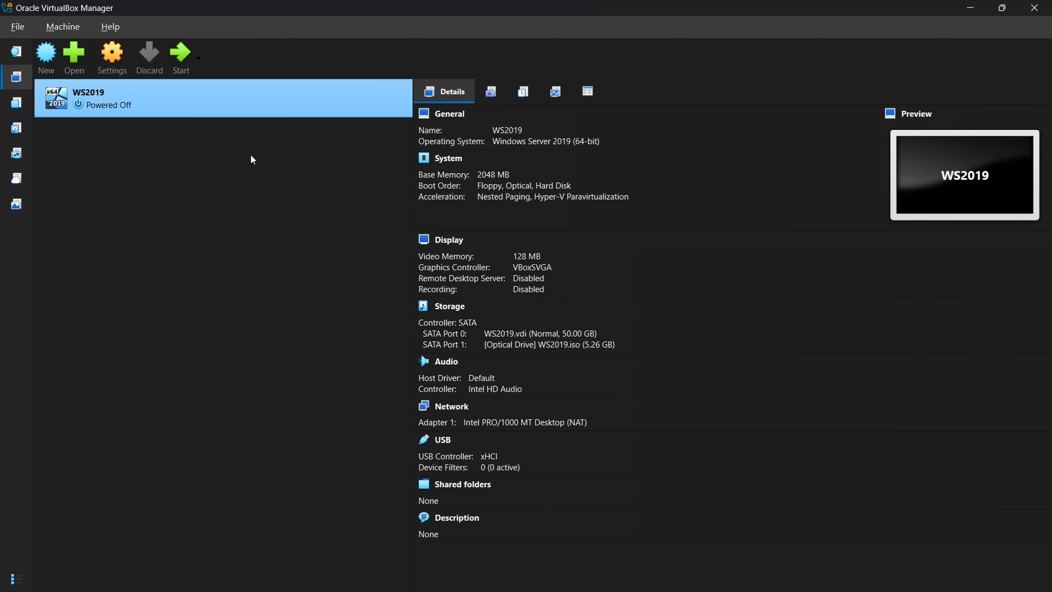
- Open the WS2019 virtual machine's settings
right_click(395, 93)
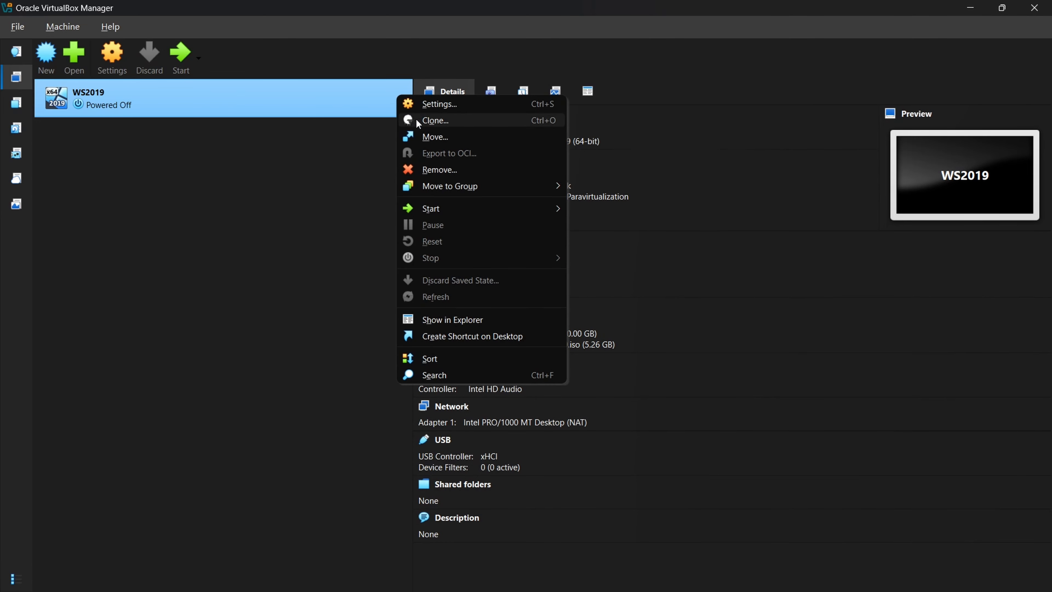
left_click(451, 106)
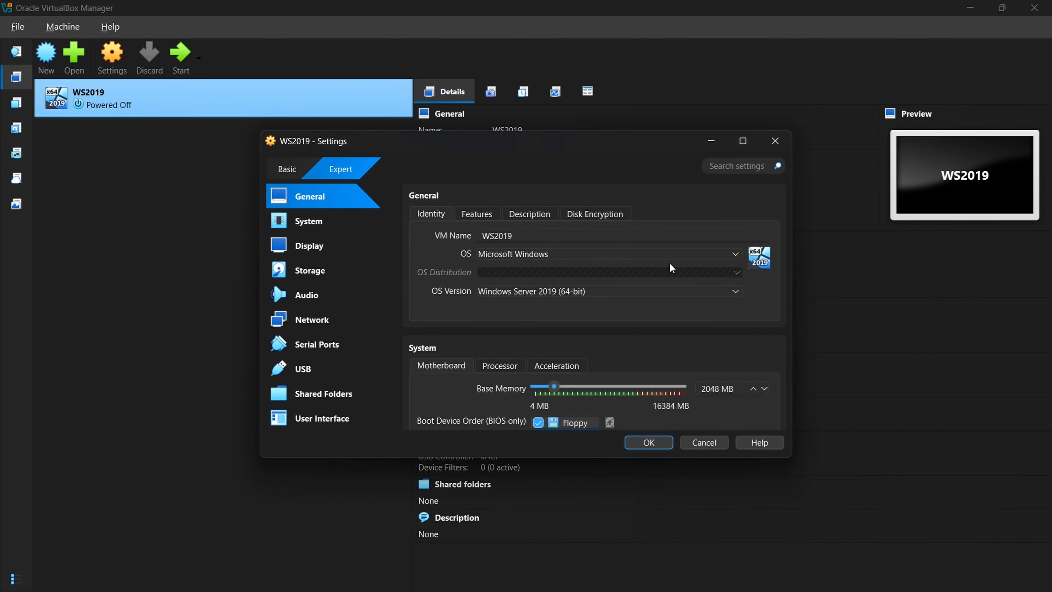
scroll(573, 345, "down", 1)
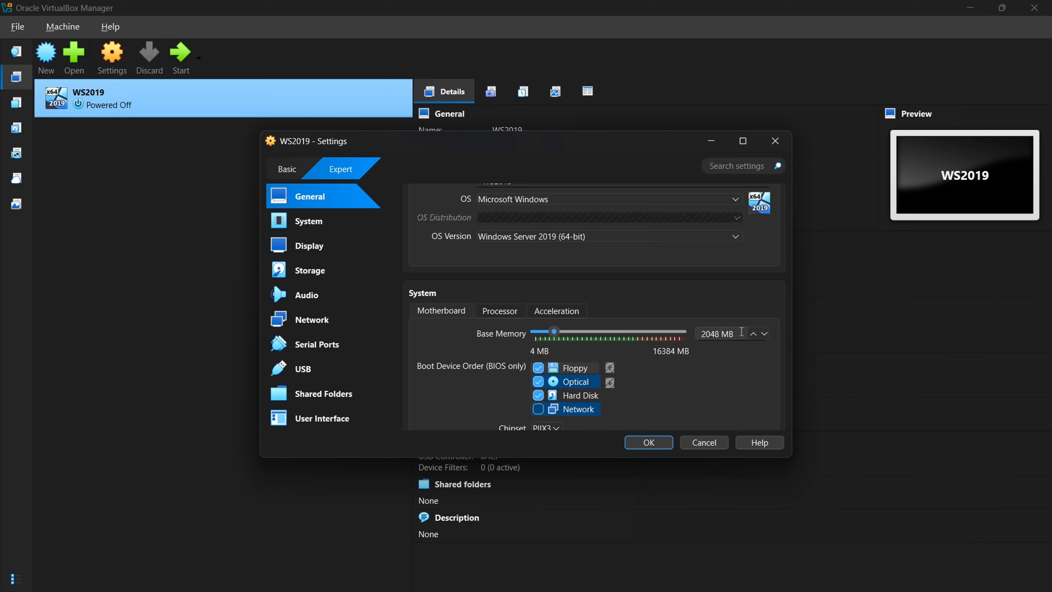
scroll(741, 334, "down", 1)
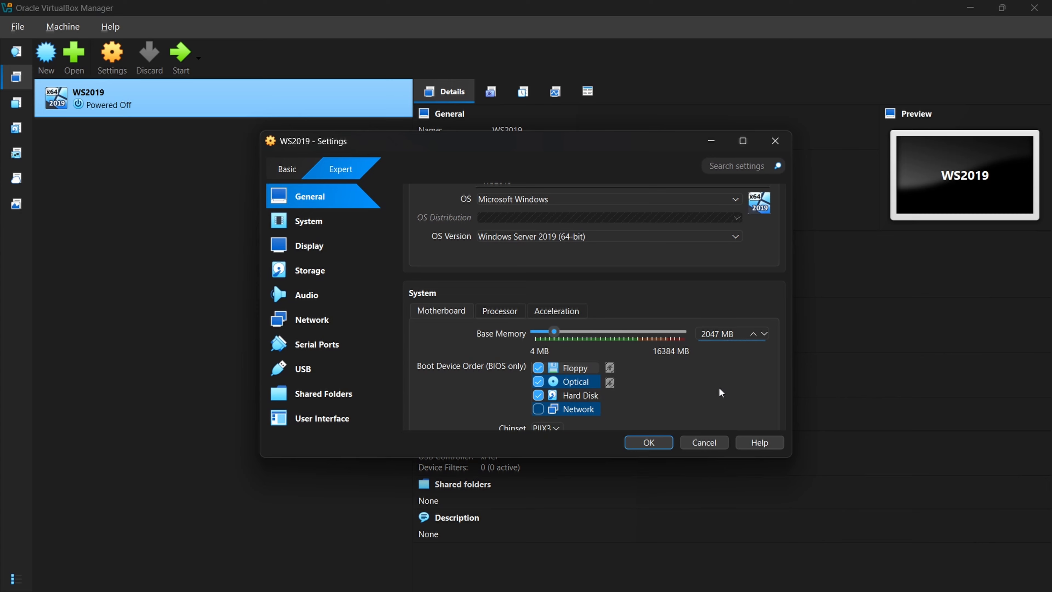
- Open Calculator and multiply 6 by 1024
key("XF86Calculator")
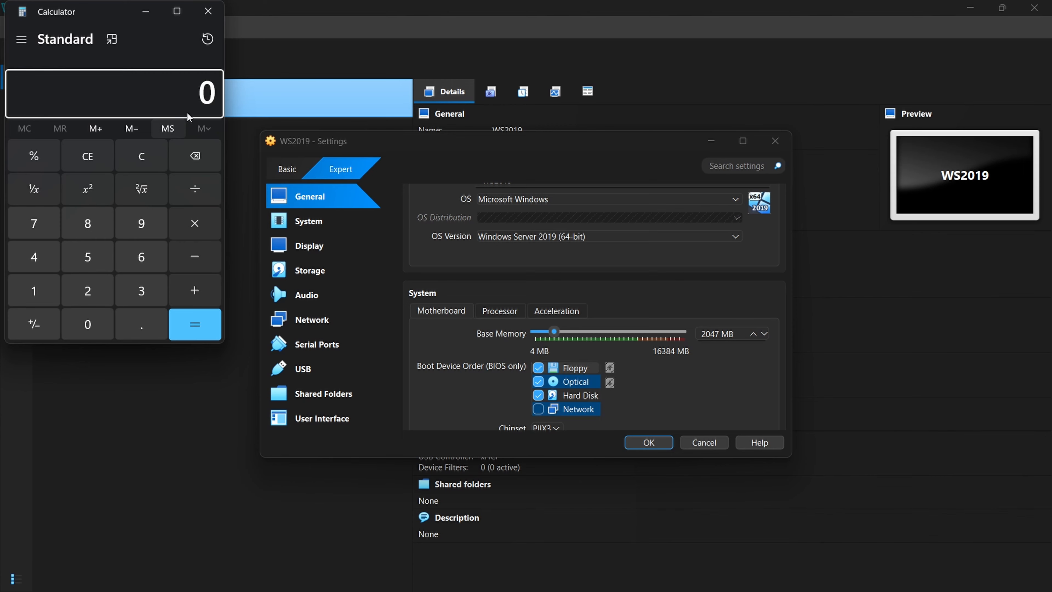
left_click(201, 95)
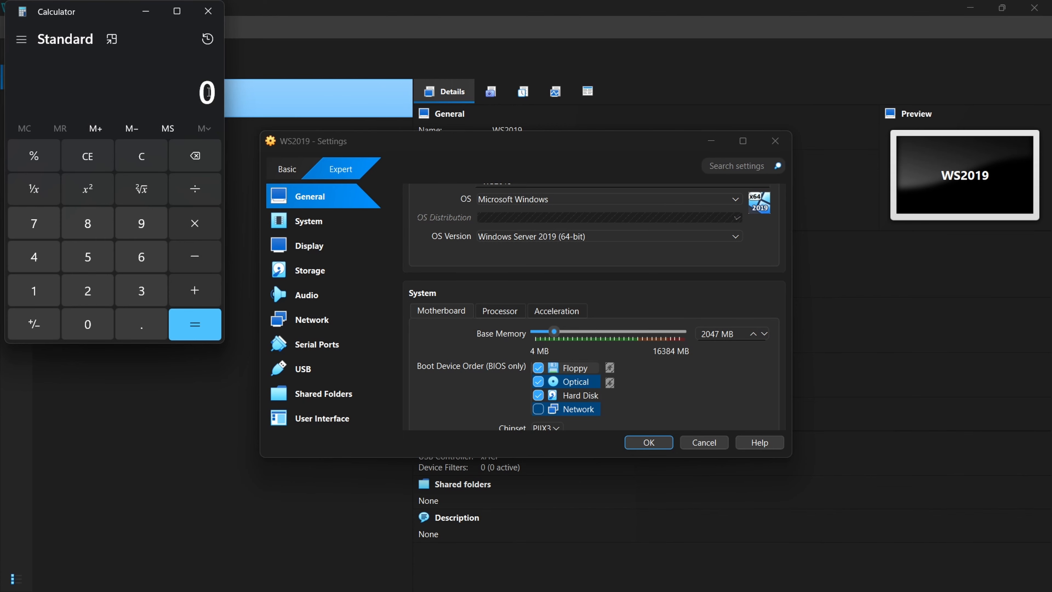
type("61024")
key("Return")
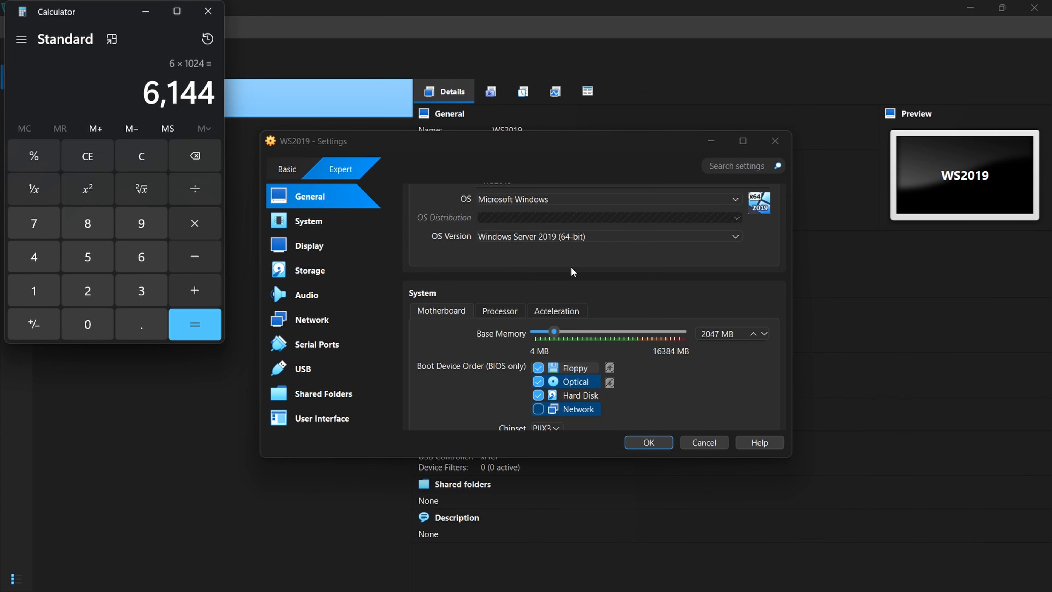
- Set the base memory to 6144 MB and apply the settings
left_click(729, 334)
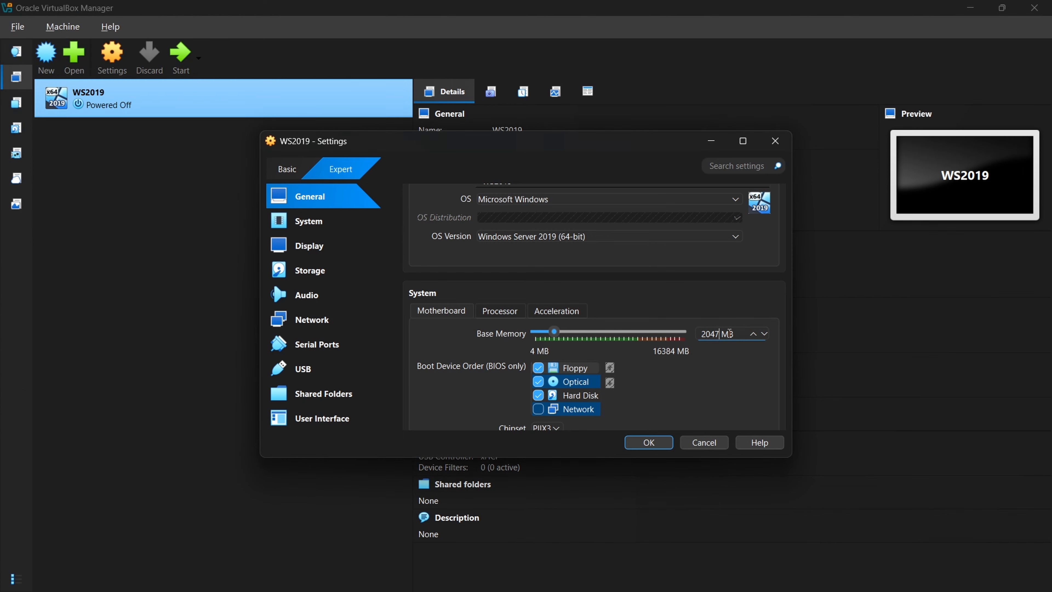
key("BackSpace")
key("BackSpace")
key("BackSpace")
key("BackSpace")
type("6144")
left_click(659, 442)
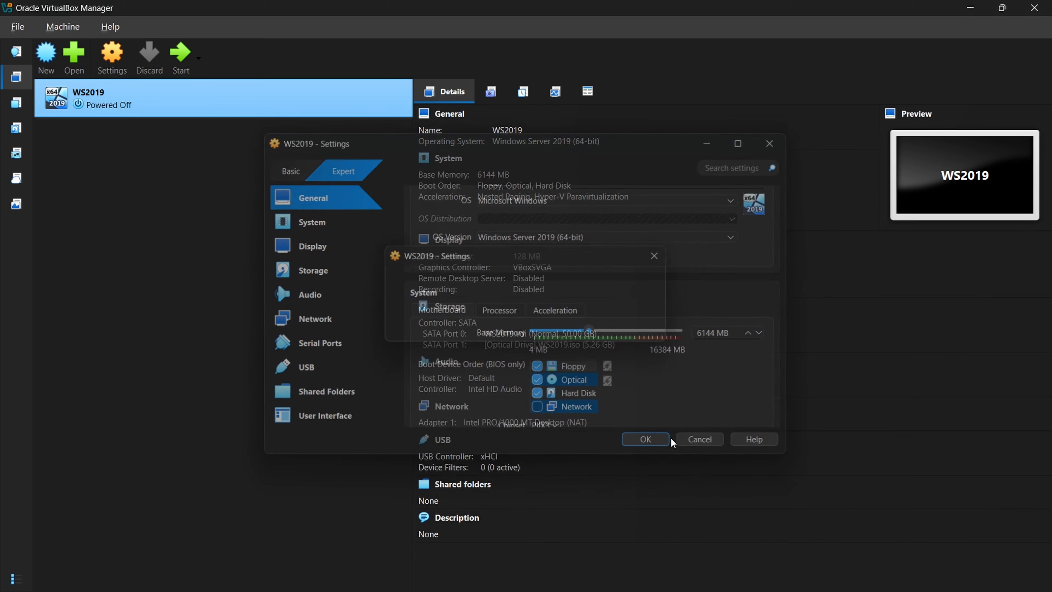
- Reopen the WS2019 settings and set the number of virtual CPUs on the processor options
right_click(399, 95)
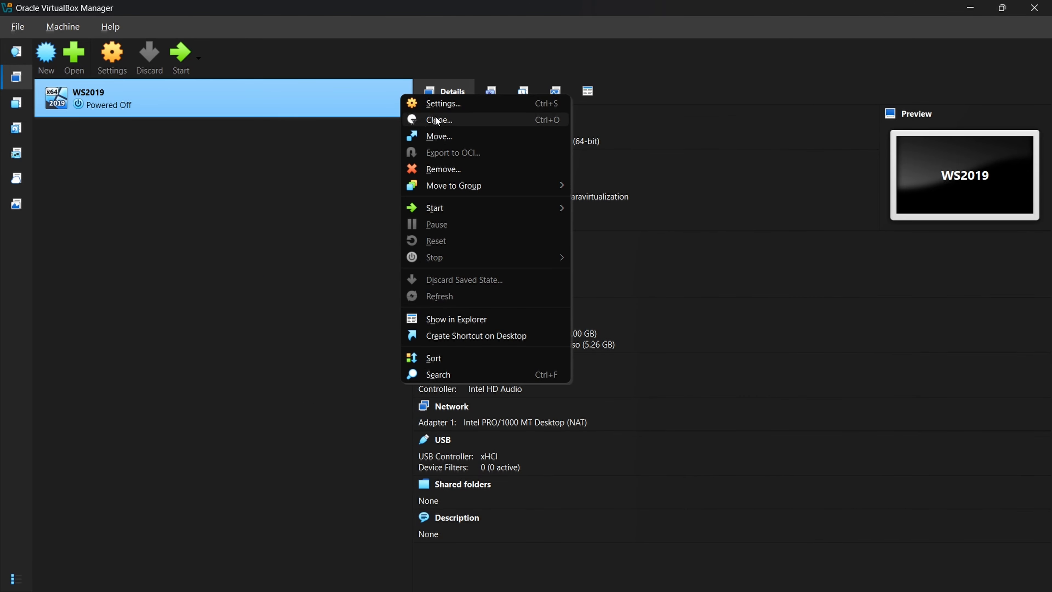
left_click(515, 103)
scroll(654, 323, "down", 3)
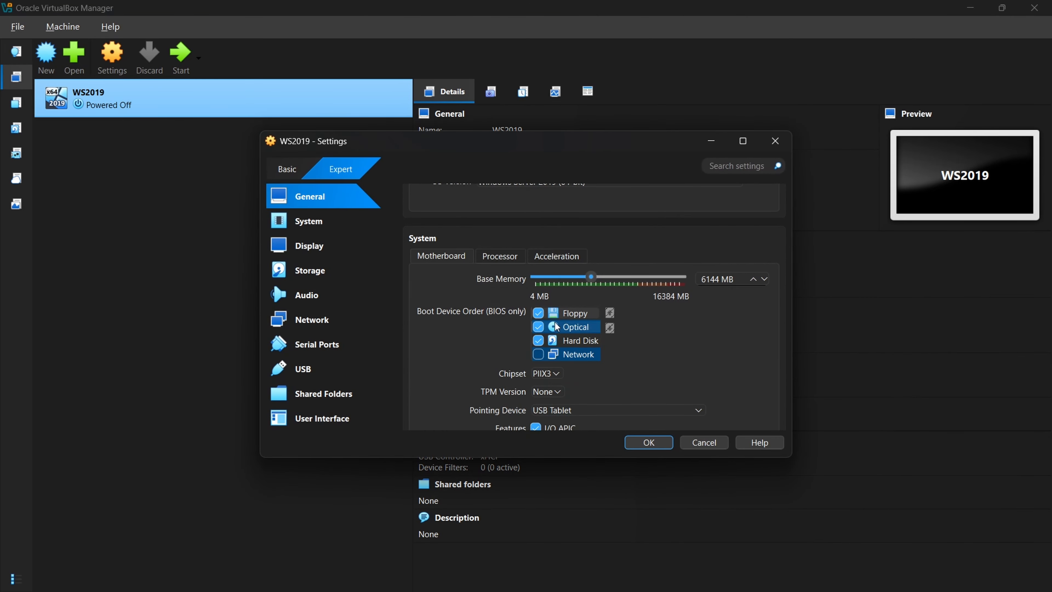
scroll(625, 340, "down", 3)
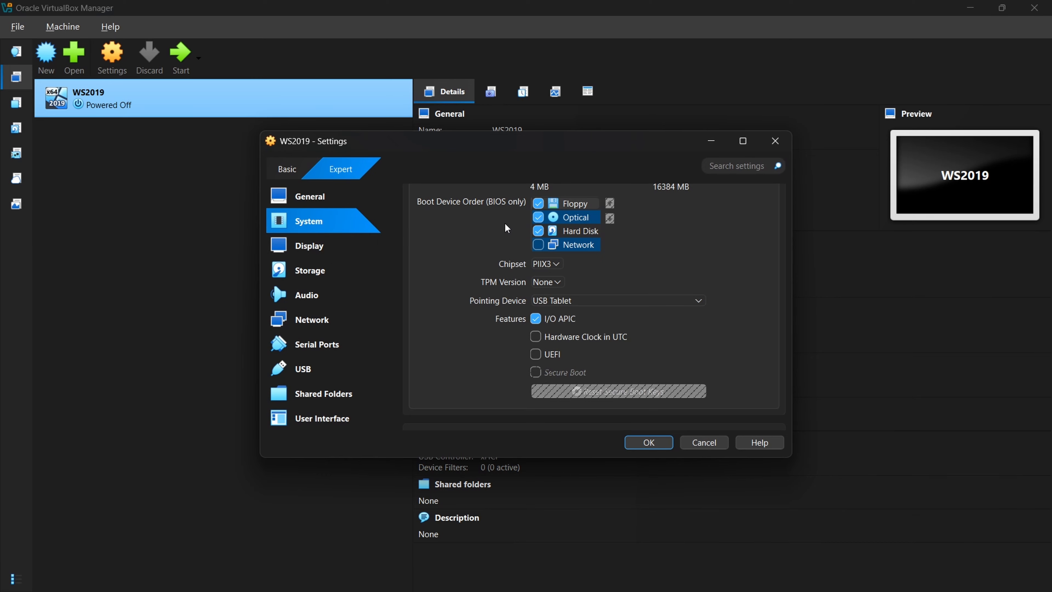
scroll(518, 249, "up", 1)
left_click(523, 198)
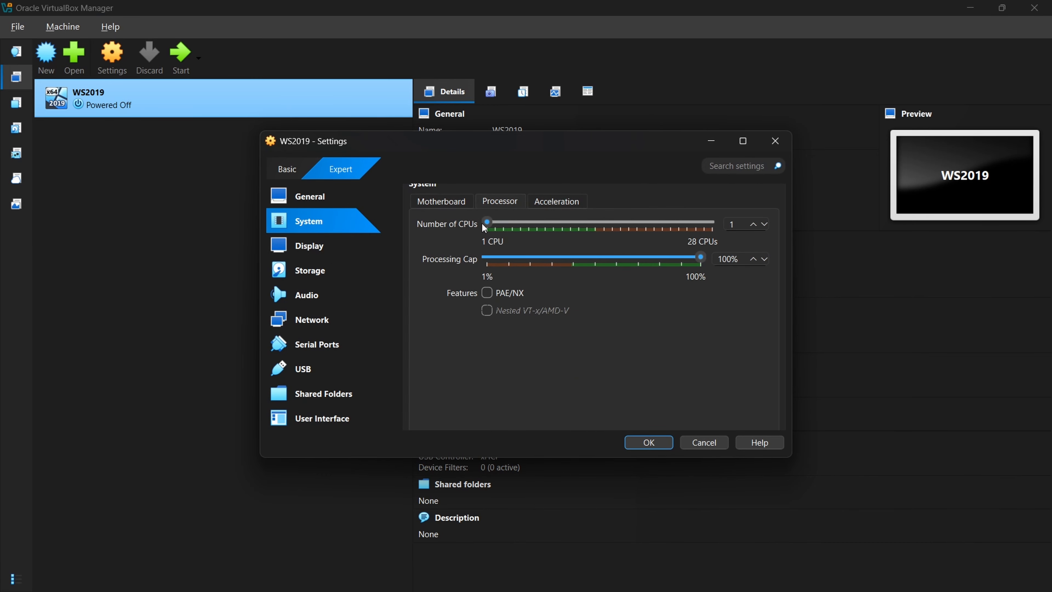
left_click(739, 225)
type("46")
double_click(738, 227)
left_click(731, 259)
- Review the acceleration, display, storage and audio settings
left_click(556, 201)
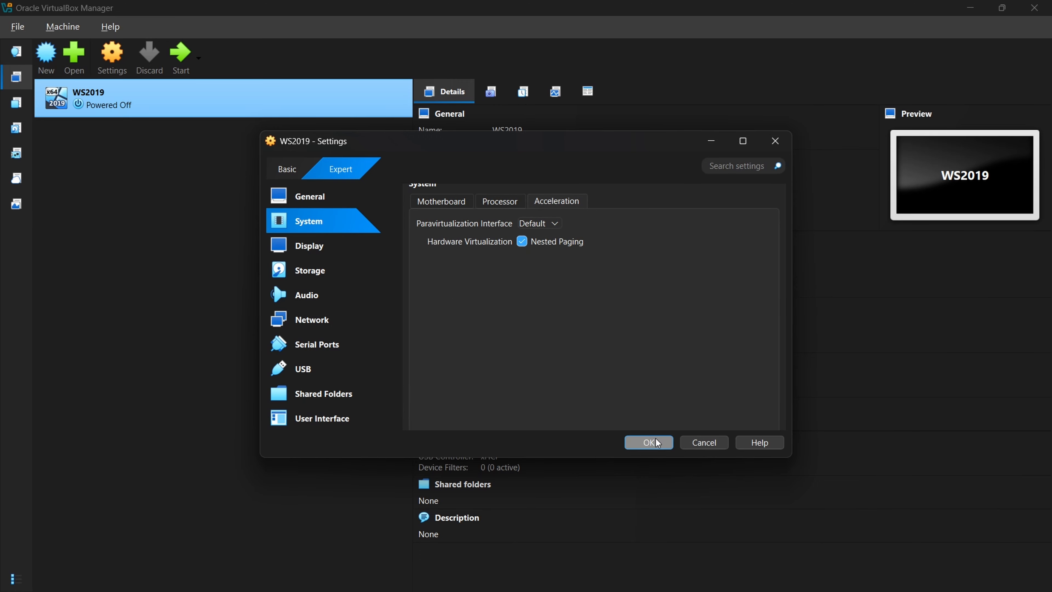
left_click(311, 251)
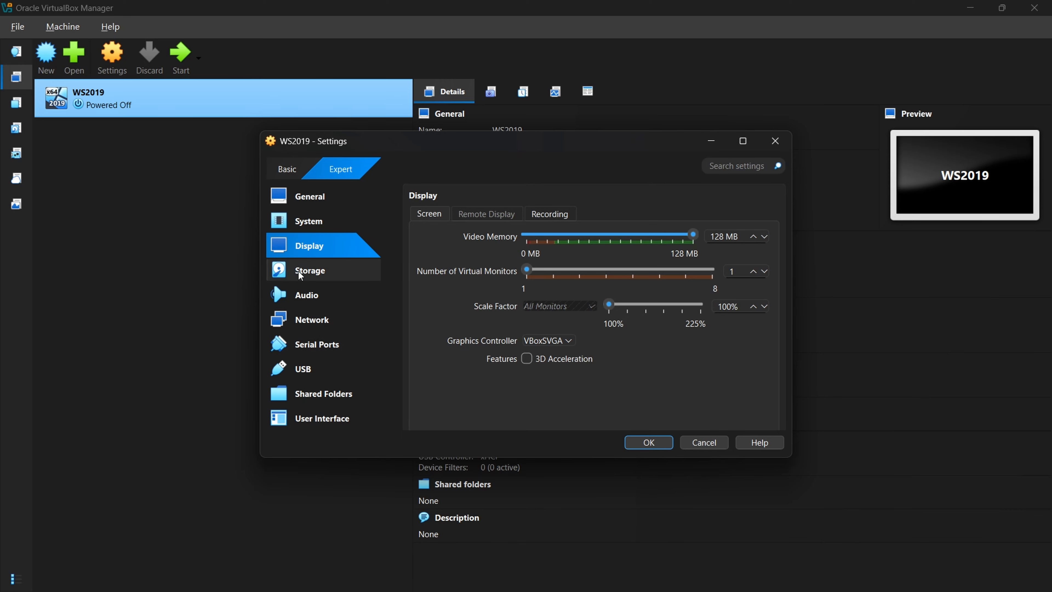
left_click(306, 272)
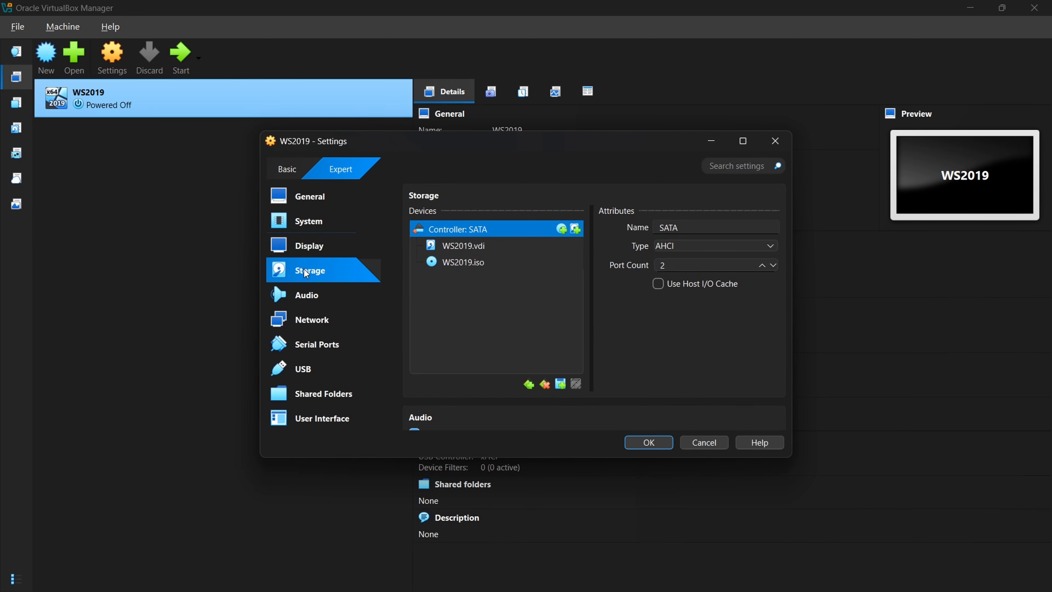
left_click(308, 288)
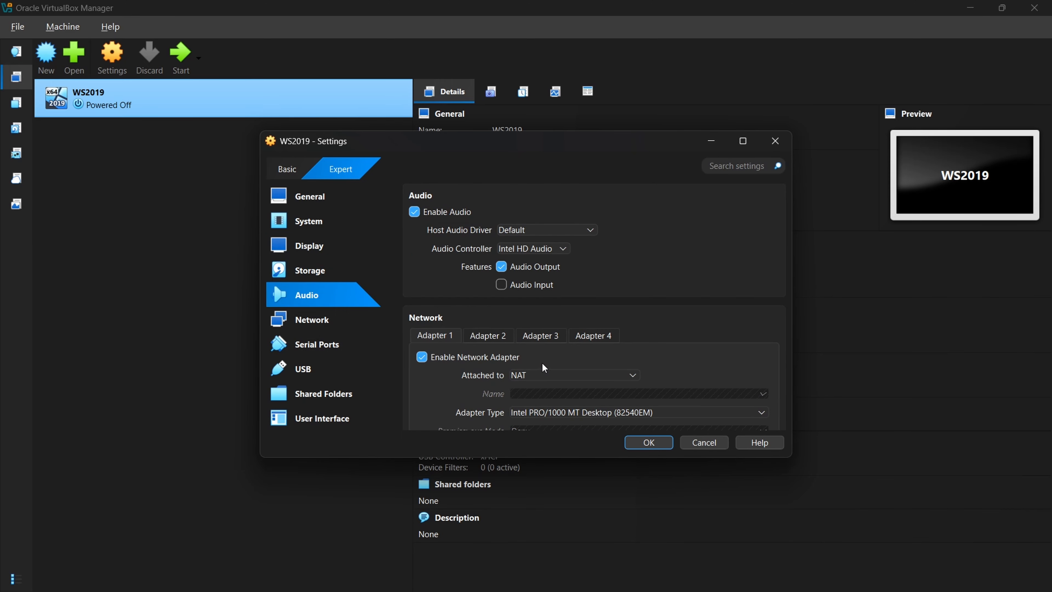
- Attach network adapter 1 to Bridged Adapter
left_click(547, 375)
left_click(546, 400)
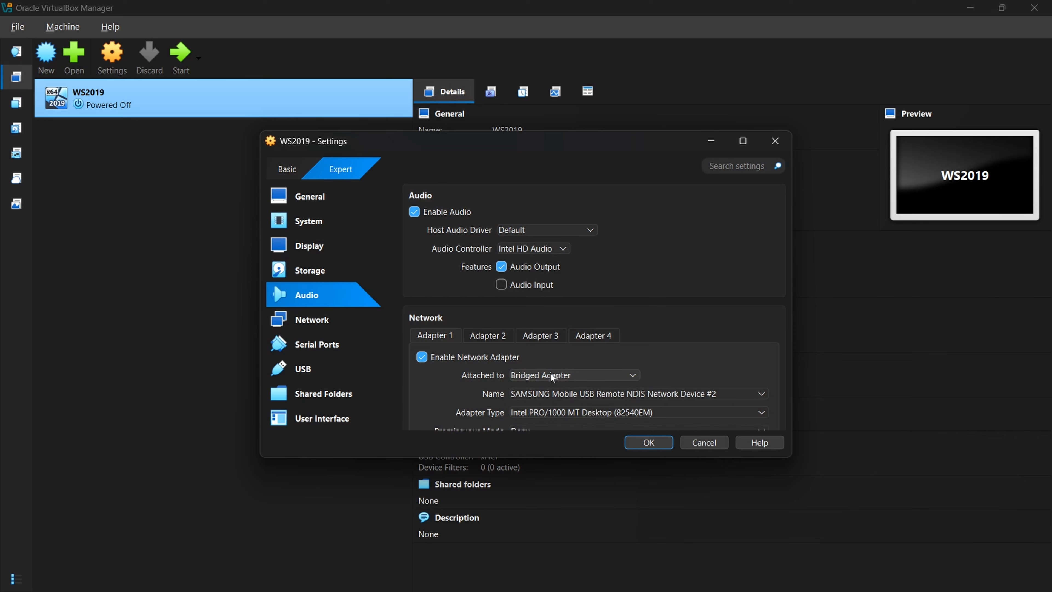
scroll(570, 345, "down", 2)
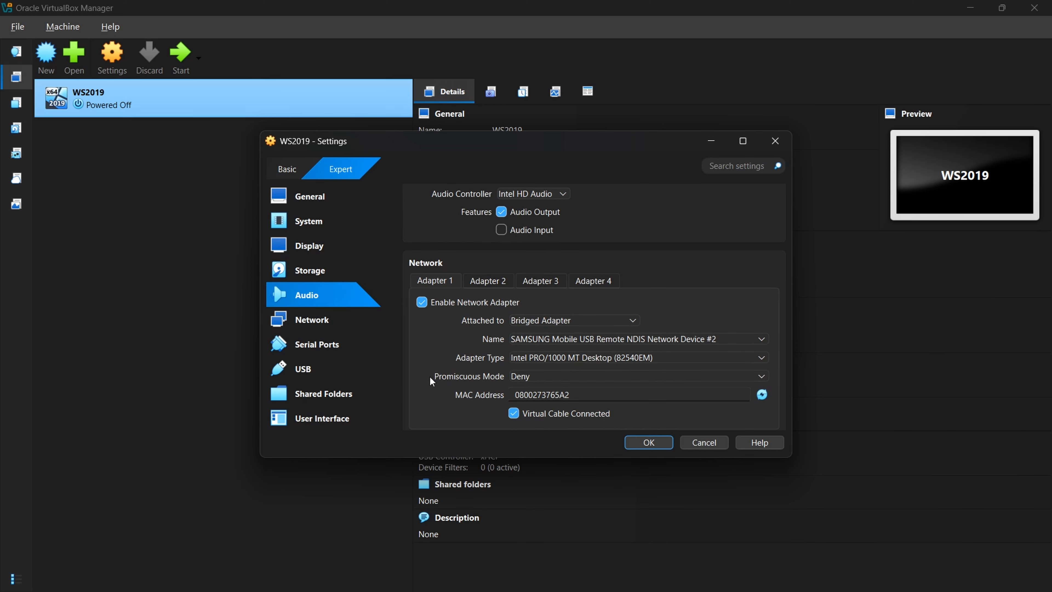
- Review the network, serial port, USB and user interface settings
left_click(312, 319)
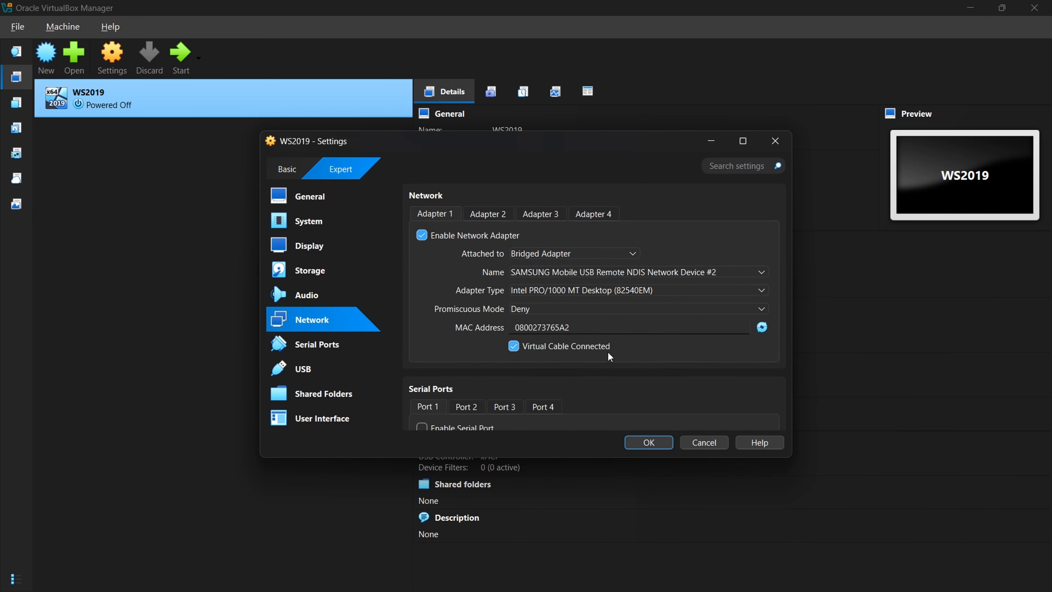
scroll(613, 358, "down", 3)
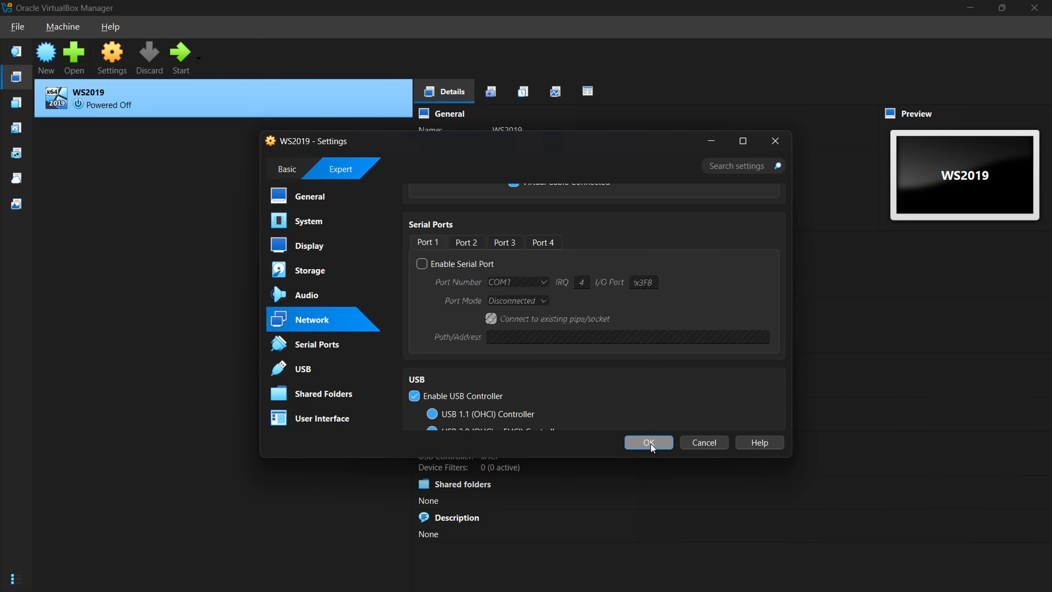
left_click(345, 418)
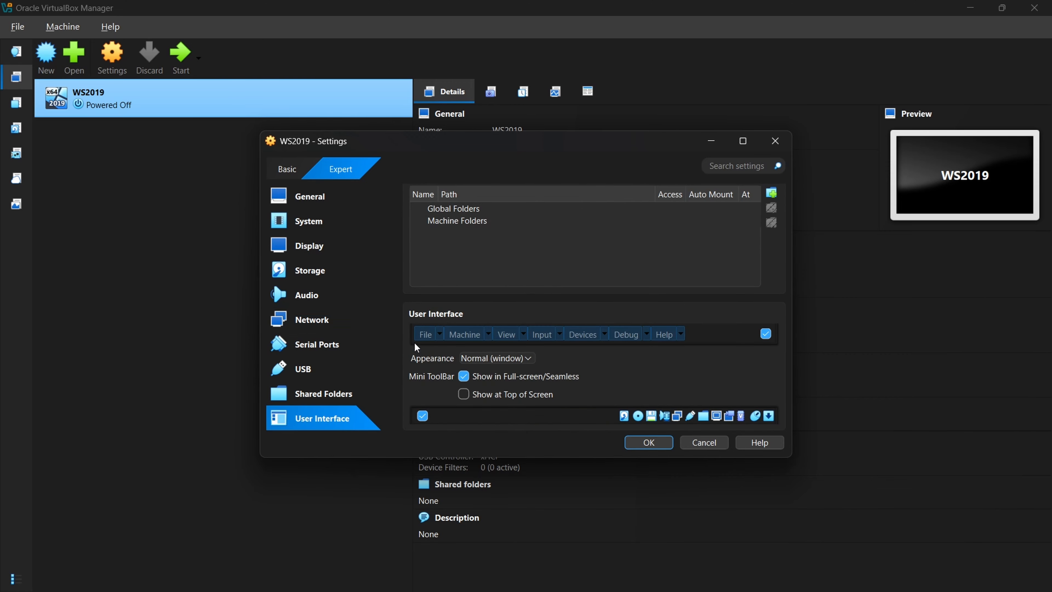
- Review the USB and shared folders settings, then save the WS2019 settings
left_click(325, 377)
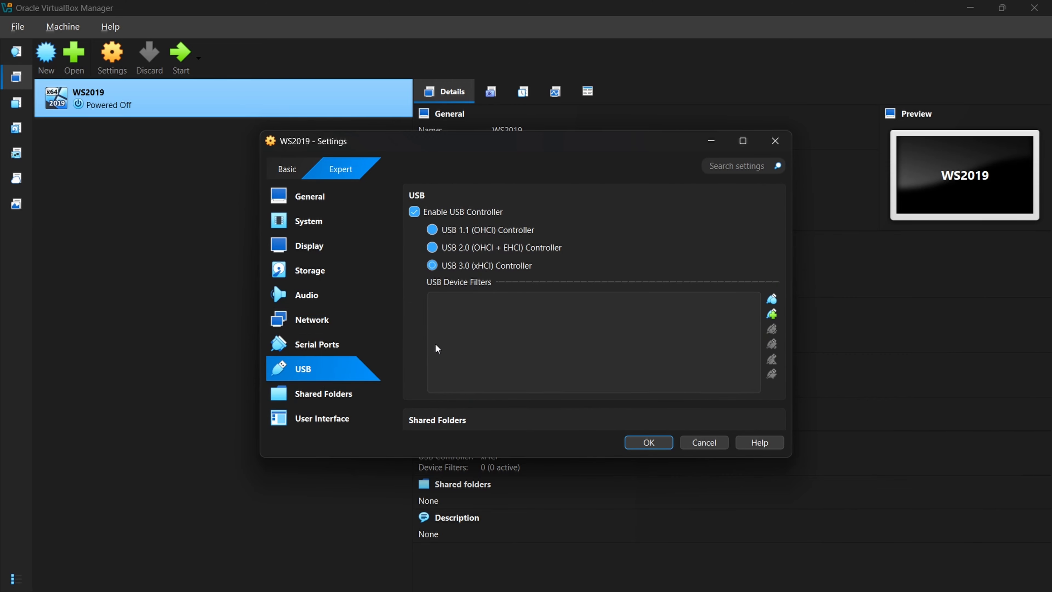
scroll(558, 332, "down", 4)
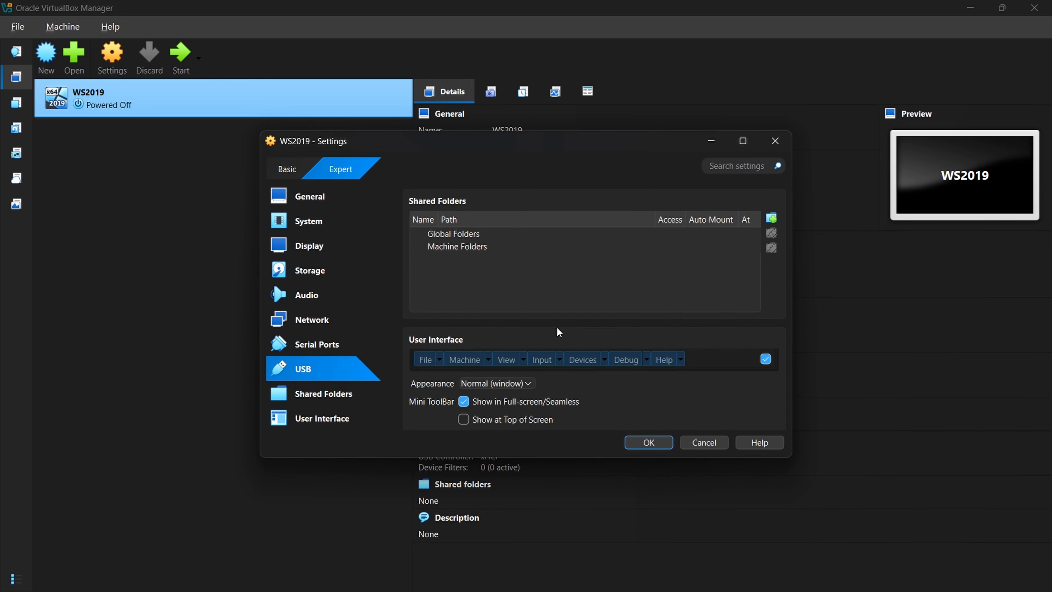
left_click(659, 444)
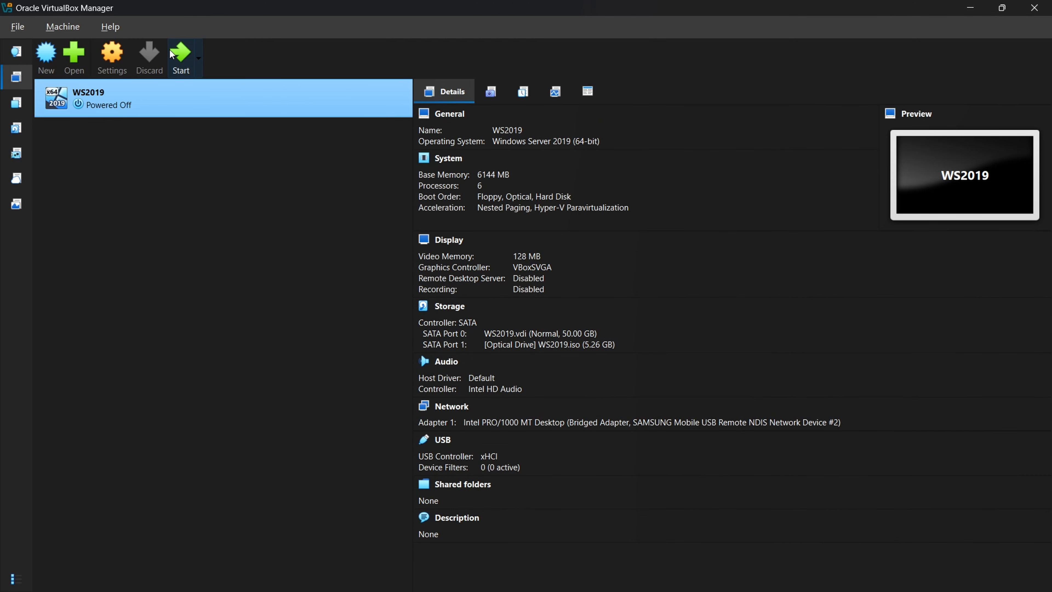
- Start the WS2019 virtual machine and maximize its window
left_click(180, 54)
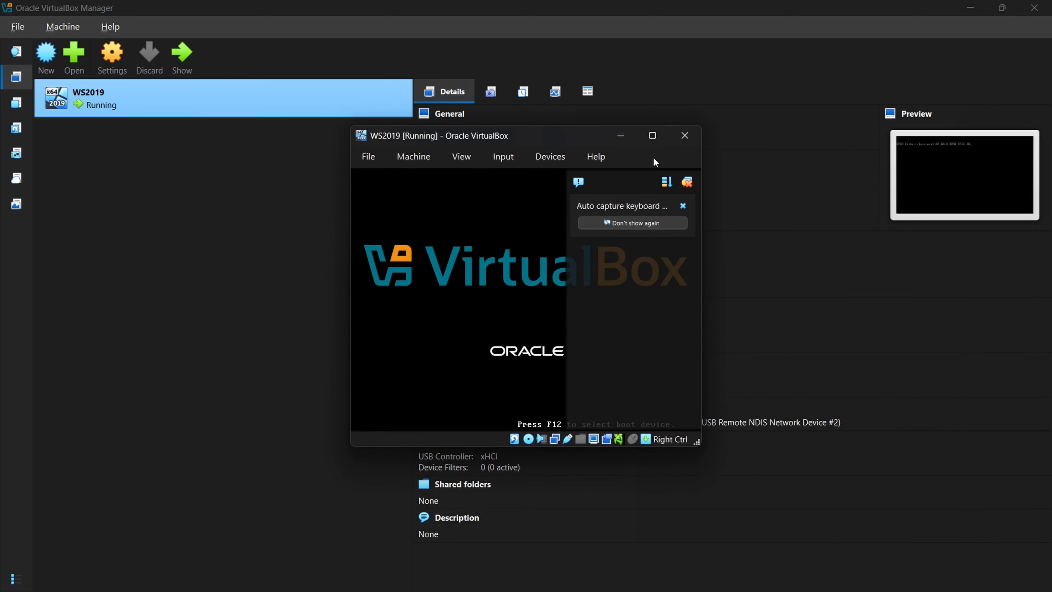
left_click(652, 136)
mouse_move(689, 587)
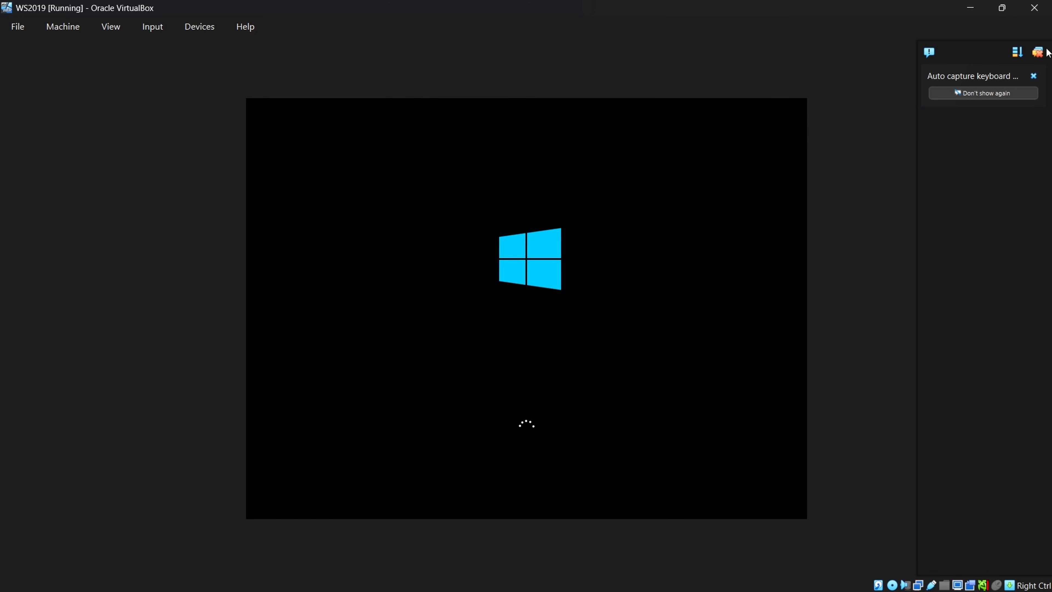
left_click(1037, 52)
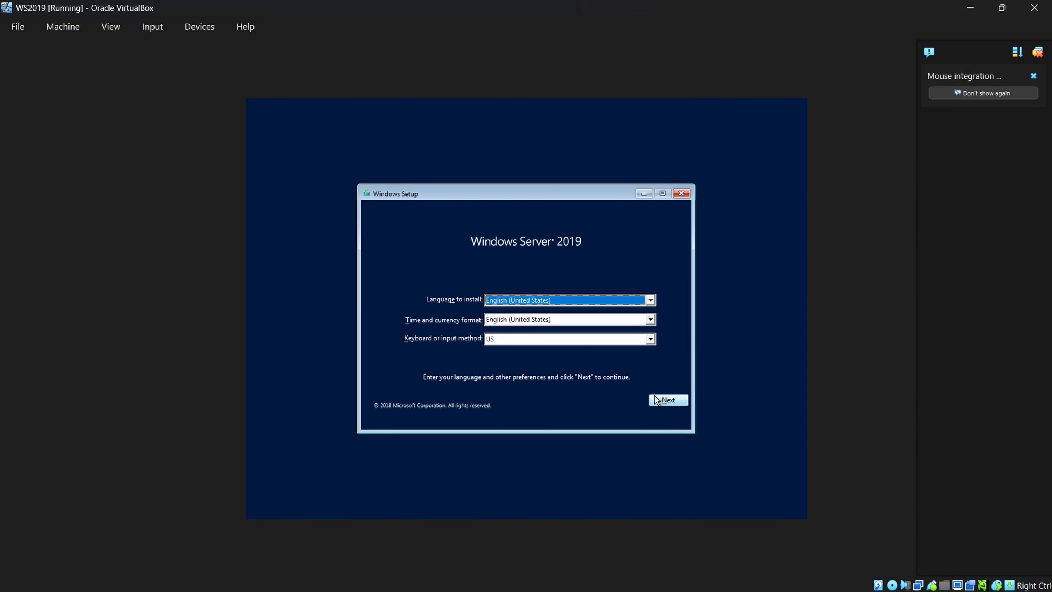
- Keep the default language, time and keyboard settings and begin the Windows installation
left_click(667, 397)
left_click(550, 319)
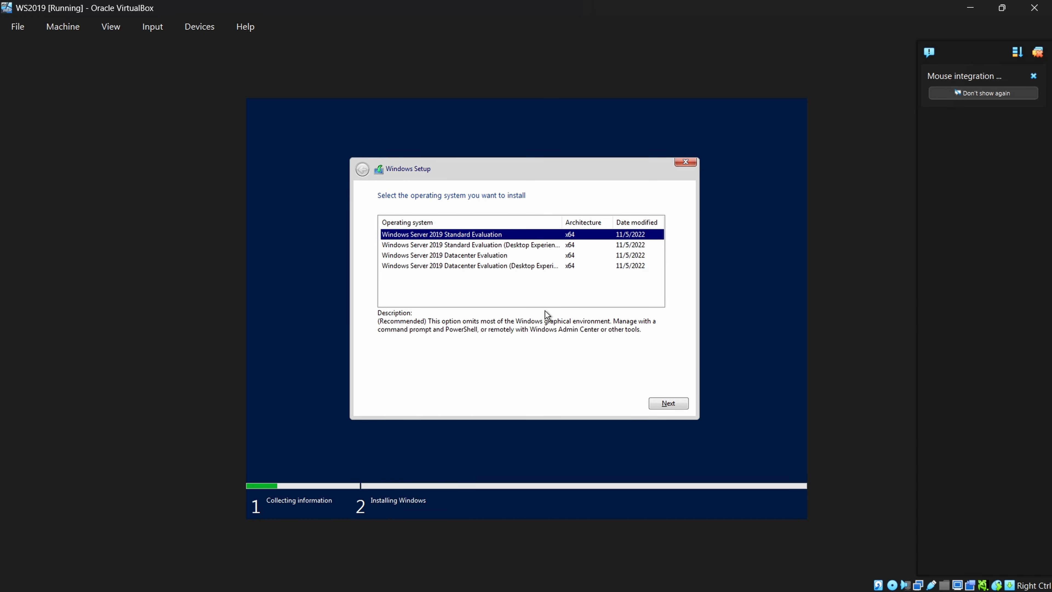
- Choose Windows Server 2019 Standard Evaluation (Desktop Experience) as the operating system to install
left_click(522, 246)
left_click(521, 238)
left_click(477, 247)
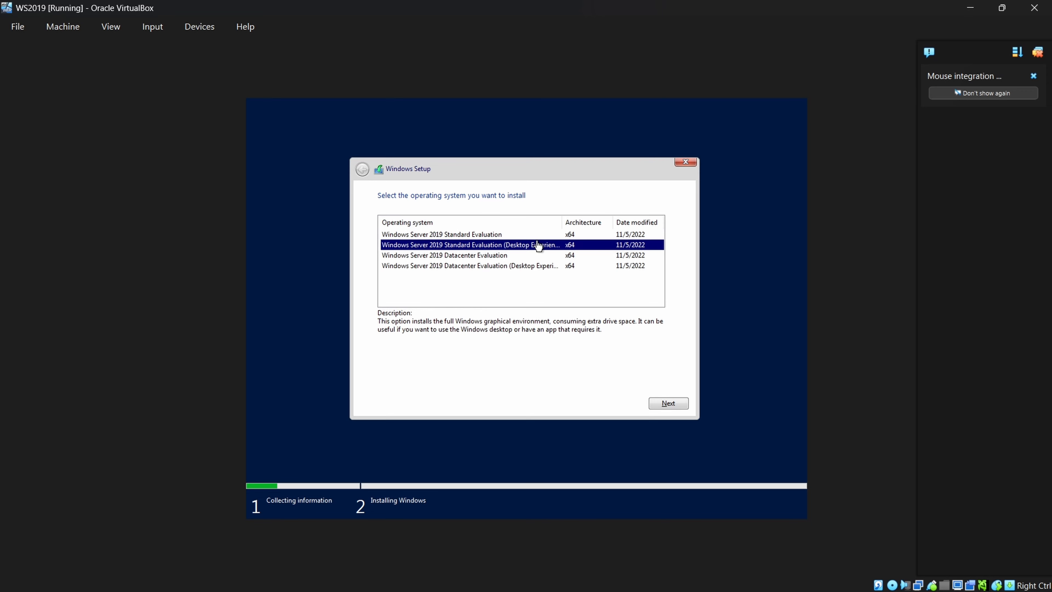
left_click(666, 404)
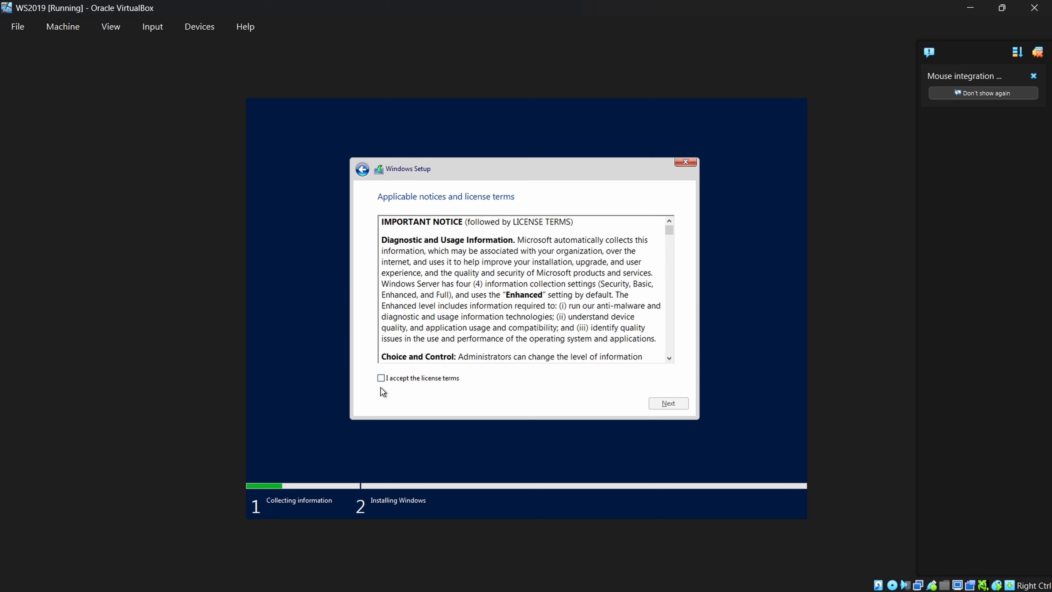
- Accept the license terms and continue
left_click(381, 377)
left_click(668, 404)
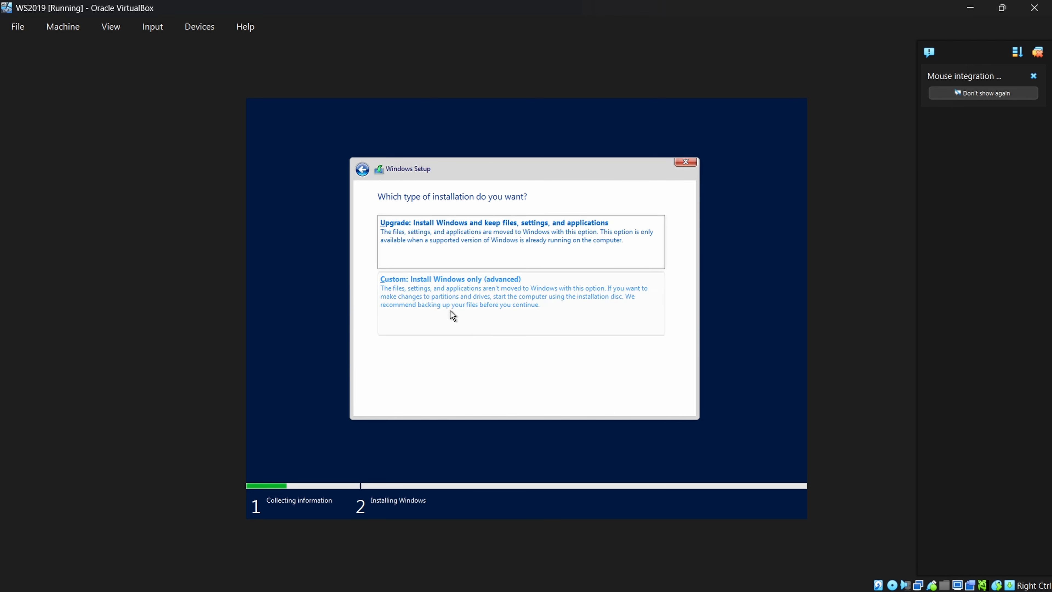
- Choose the Custom installation and install Windows onto Drive 0 Unallocated Space
left_click(450, 310)
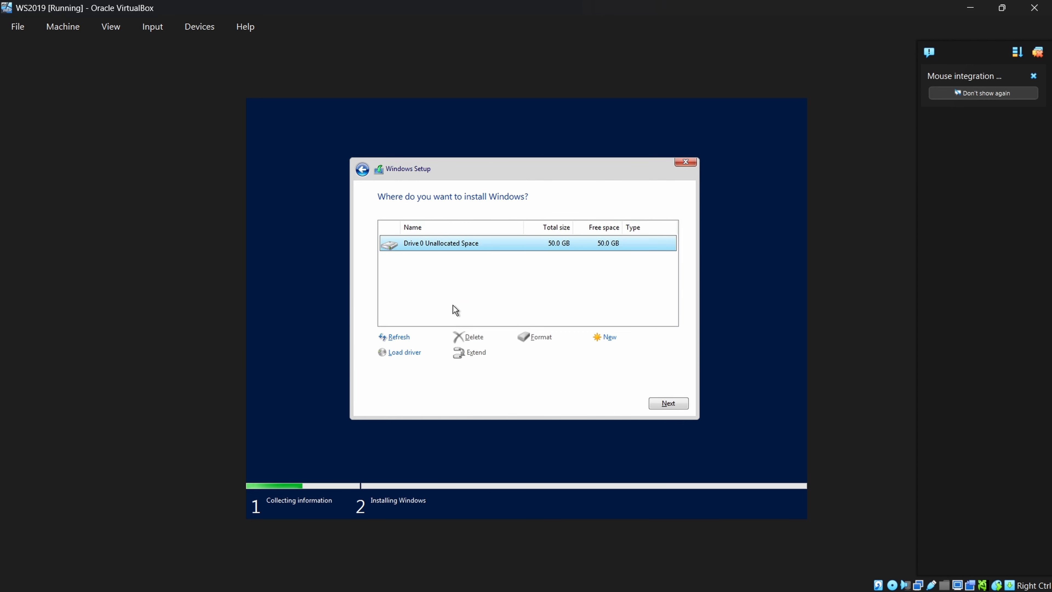
left_click(685, 402)
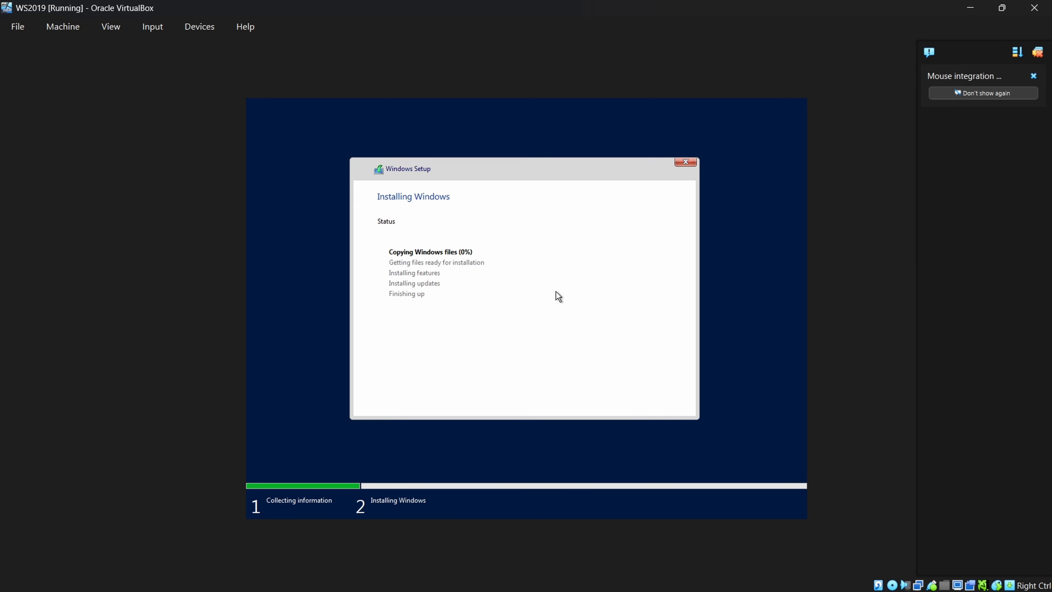